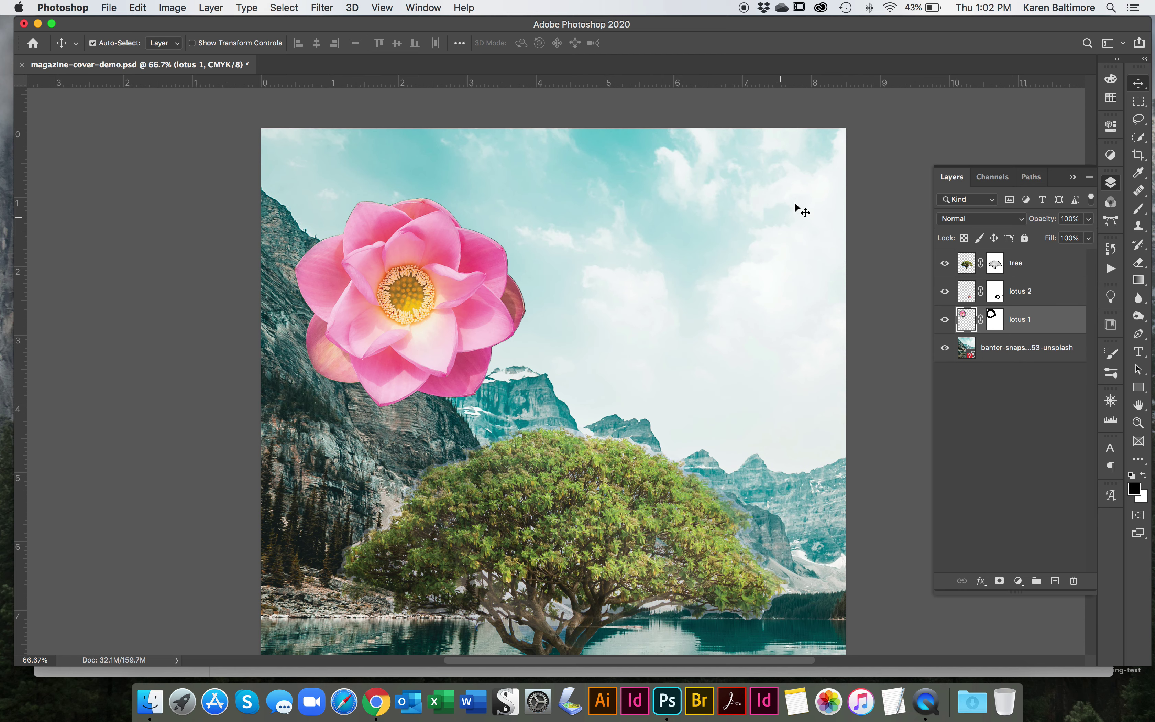
Select the large pink lotus flower with the Quick Selection tool
left_click(1141, 137)
left_click(488, 281)
mouse_move(488, 282)
left_mouse_down()
mouse_move(422, 251)
mouse_move(382, 250)
mouse_move(358, 260)
mouse_move(341, 292)
mouse_move(395, 357)
mouse_move(466, 376)
left_mouse_up()
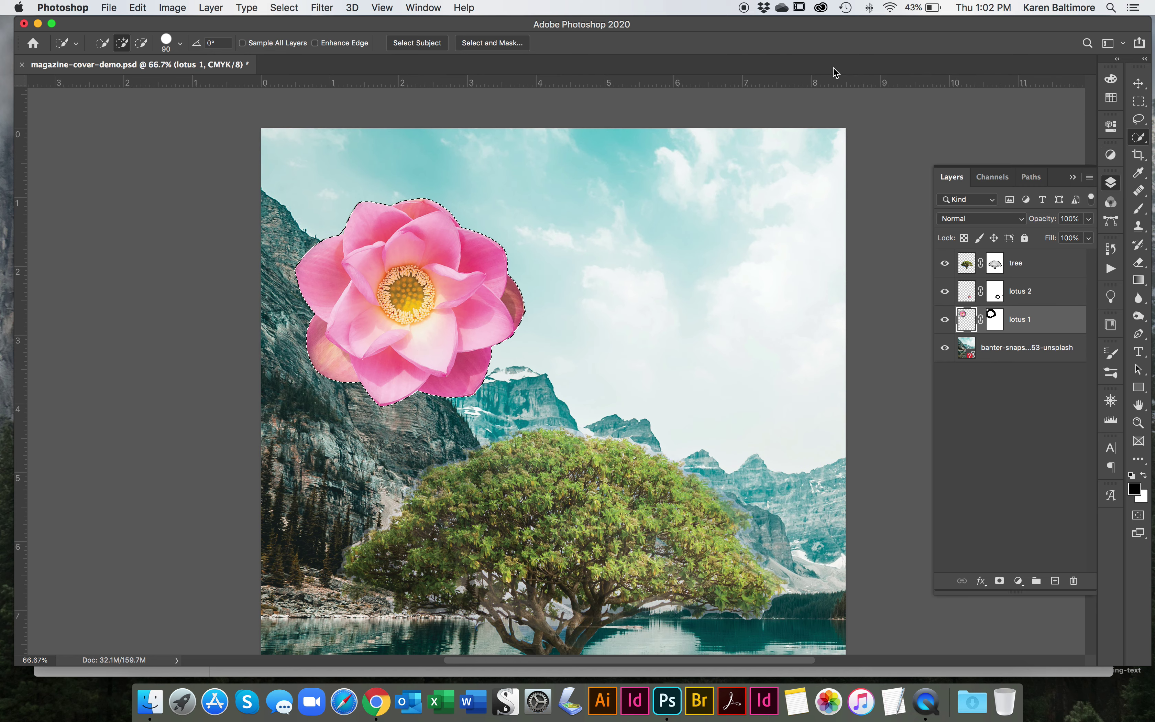
Add a Hue/Saturation adjustment to the selected lotus with hue +37, saturation +73 and lightness -12
left_click(424, 9)
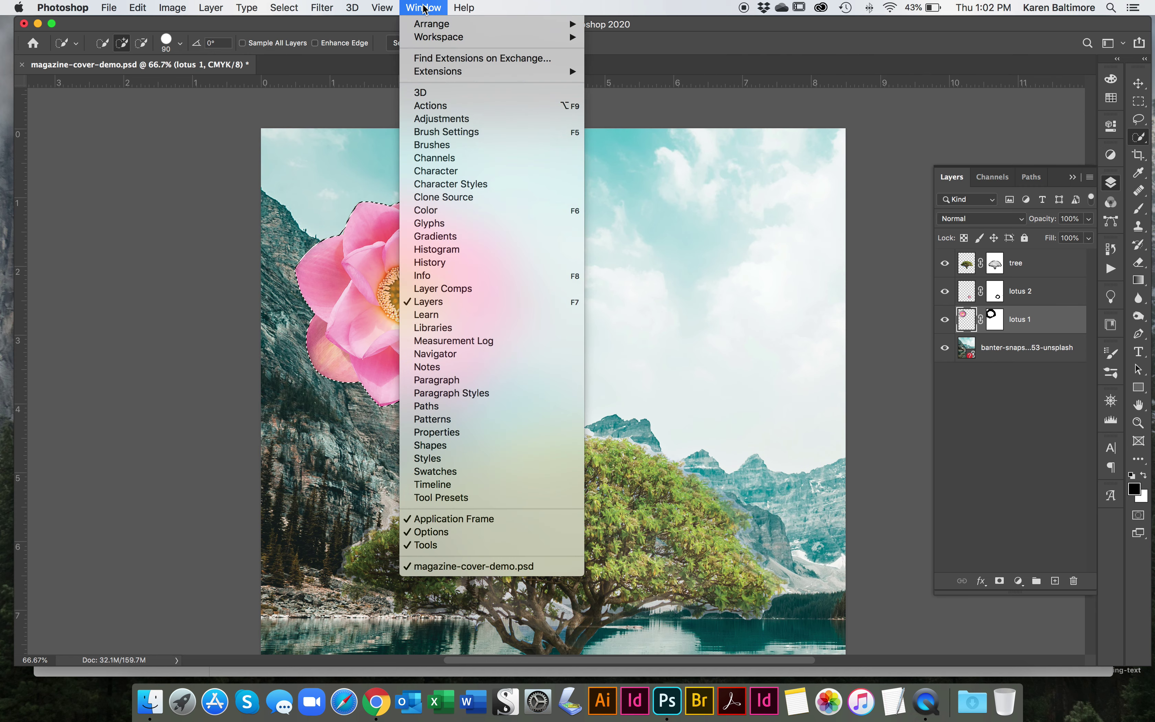
left_click(438, 122)
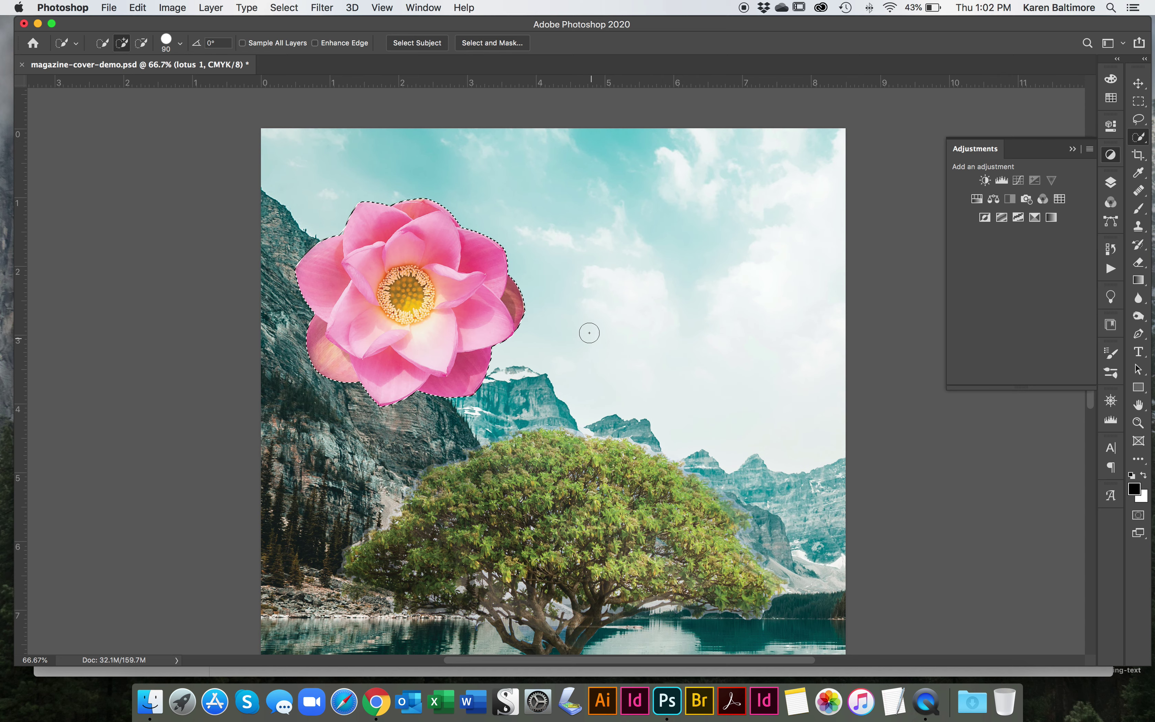
left_click(979, 199)
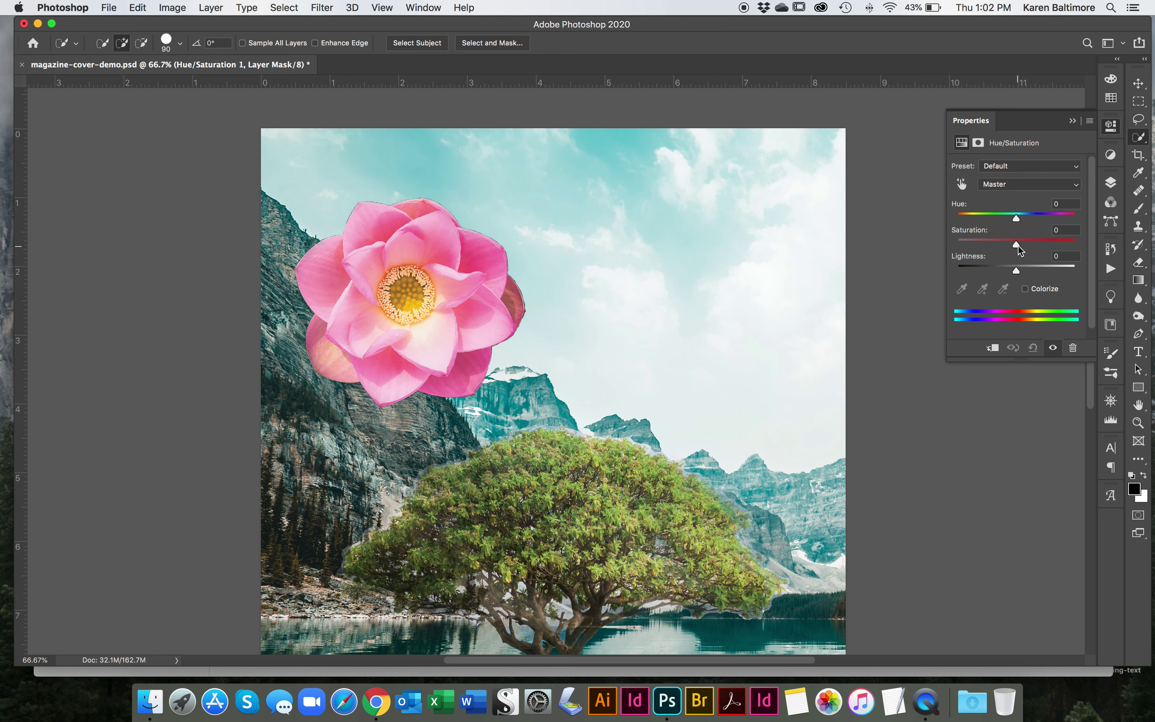
left_click_drag(1017, 245, 1010, 276)
left_click_drag(1016, 218, 1040, 221)
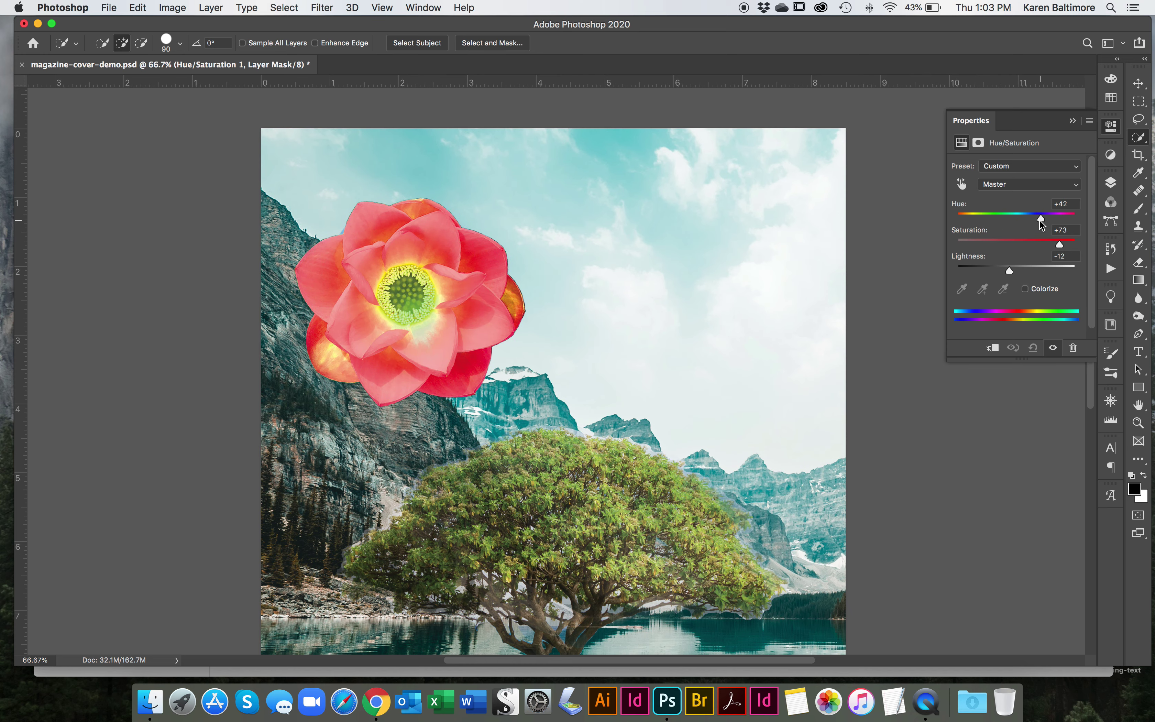
Rename the new adjustment layer by putting "lotus 1" in front of Hue/Saturation and removing the trailing number
left_click(1111, 186)
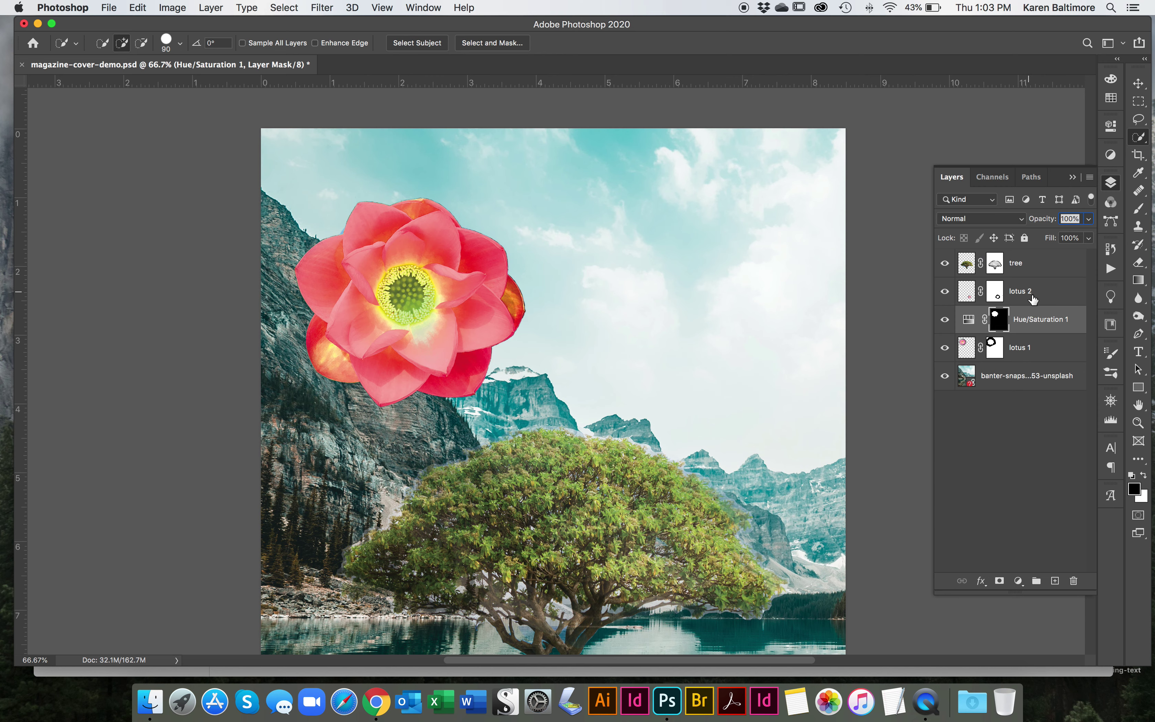
double_click(1064, 320)
left_click(1066, 319)
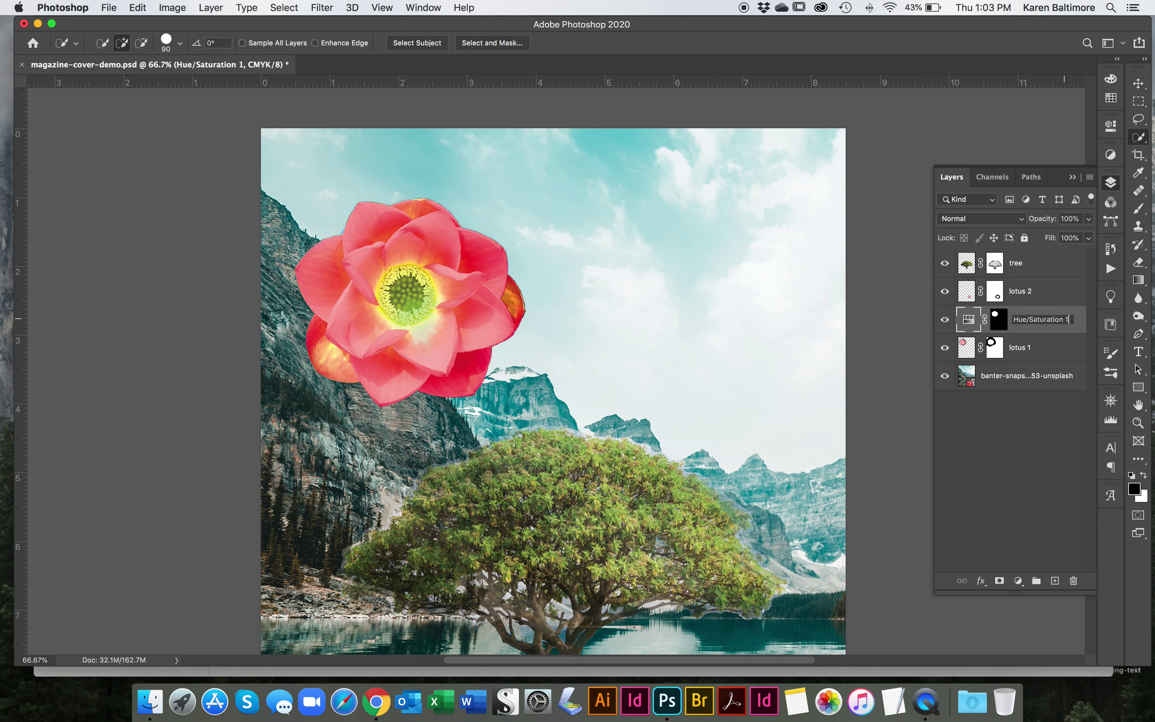
left_click_drag(1016, 319, 1075, 320)
key("Left")
type("lotus 1")
left_click(993, 433)
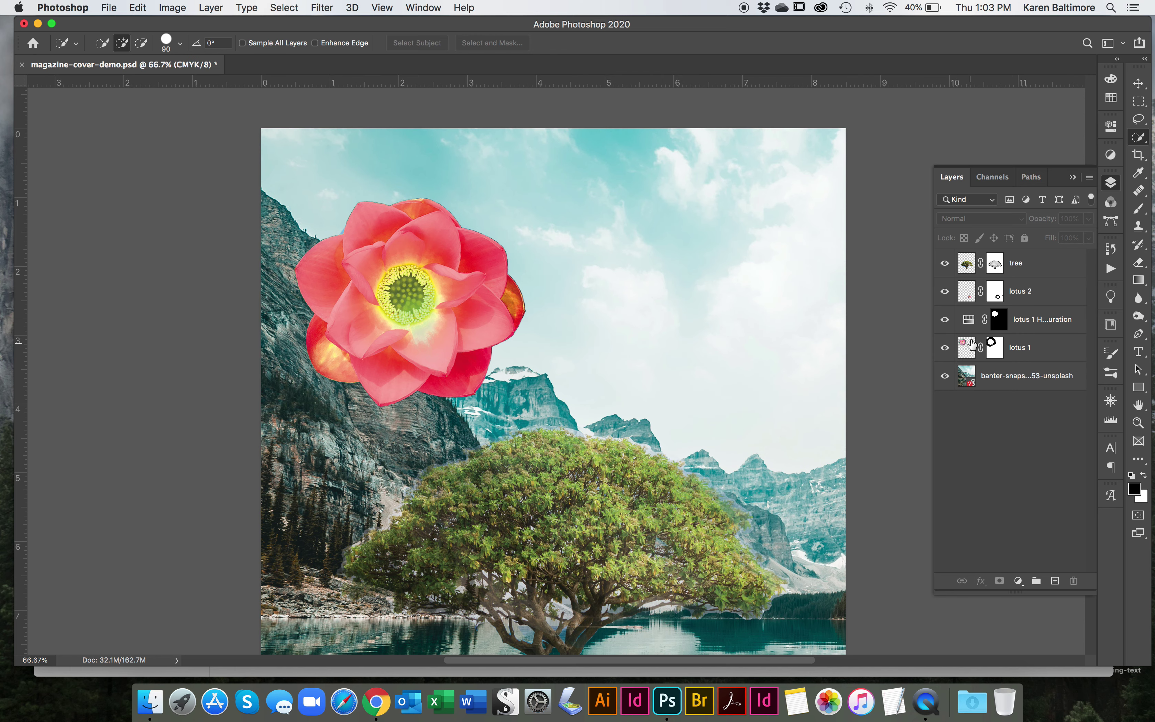
Reopen the lotus 1 Hue/Saturation adjustment and lower its hue to about +24
double_click(967, 319)
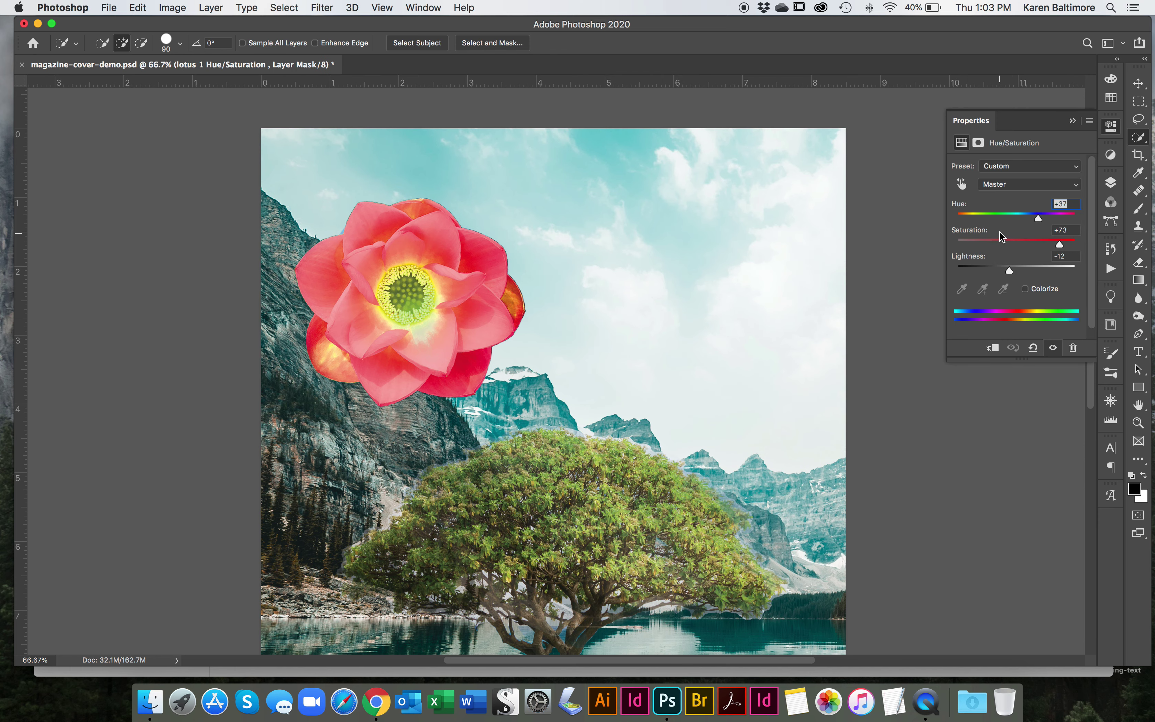
mouse_move(1038, 219)
left_mouse_down()
mouse_move(1010, 222)
mouse_move(1032, 224)
left_mouse_up()
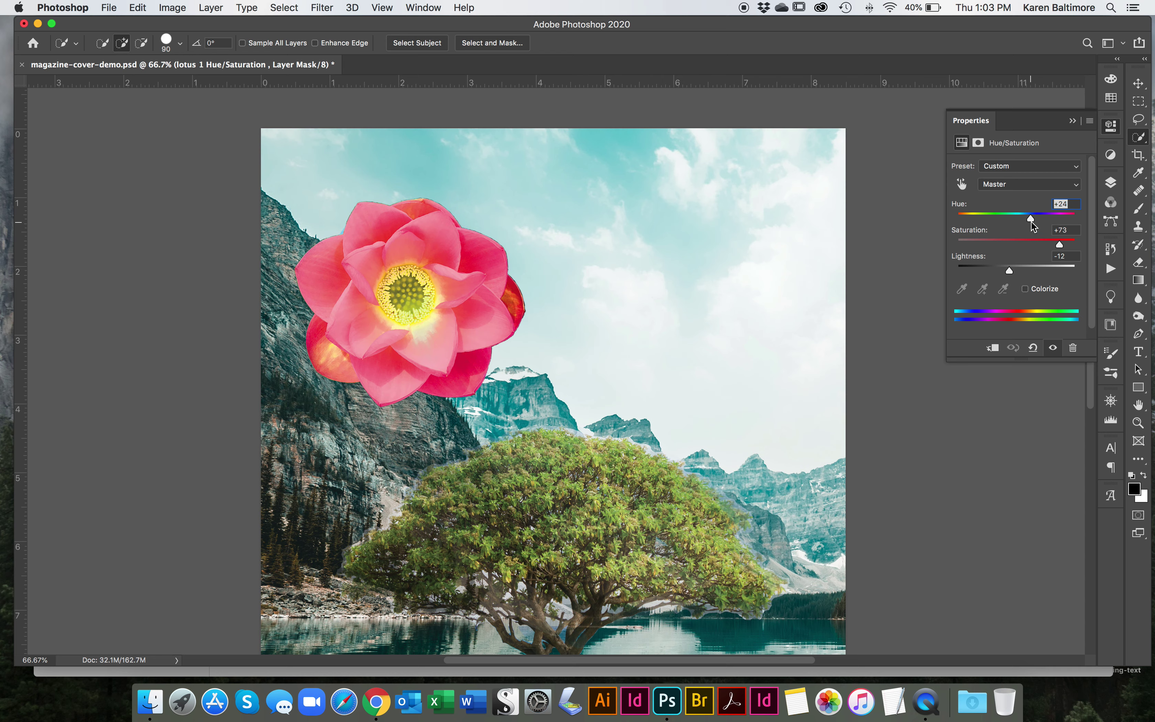
left_click(1112, 187)
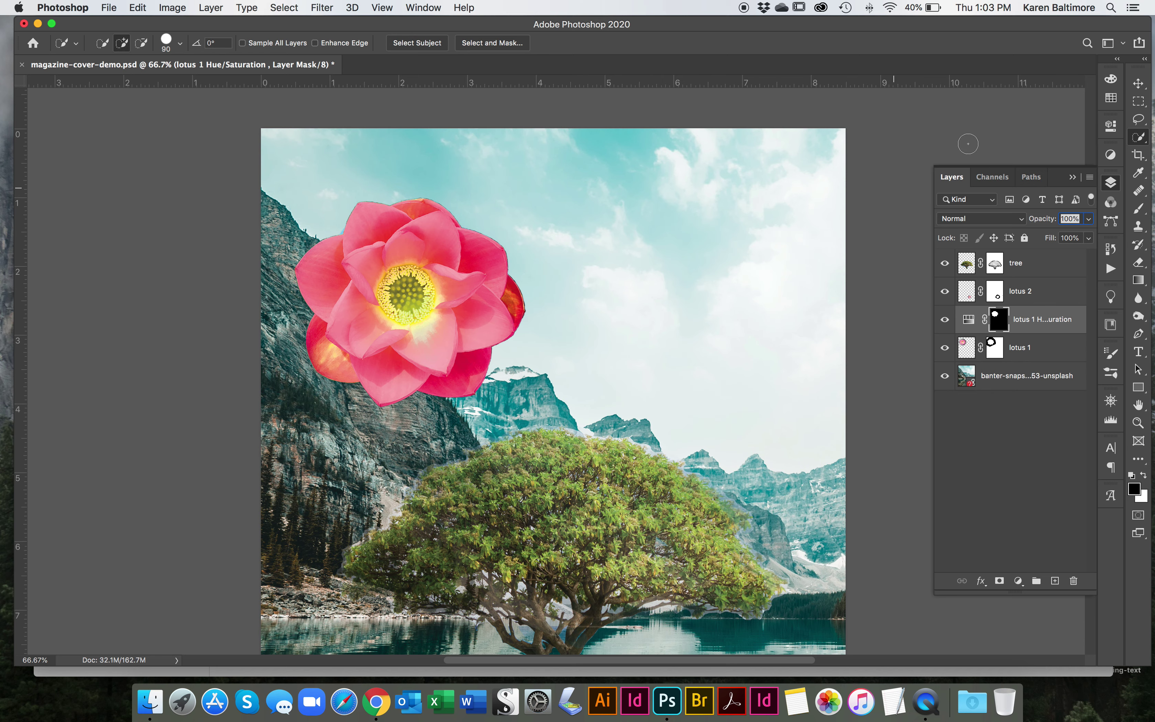
Reselect the large lotus and add a Levels adjustment with the black input level at about 24
mouse_move(362, 339)
left_mouse_down()
mouse_move(420, 307)
mouse_move(356, 285)
left_mouse_up()
left_click(1112, 155)
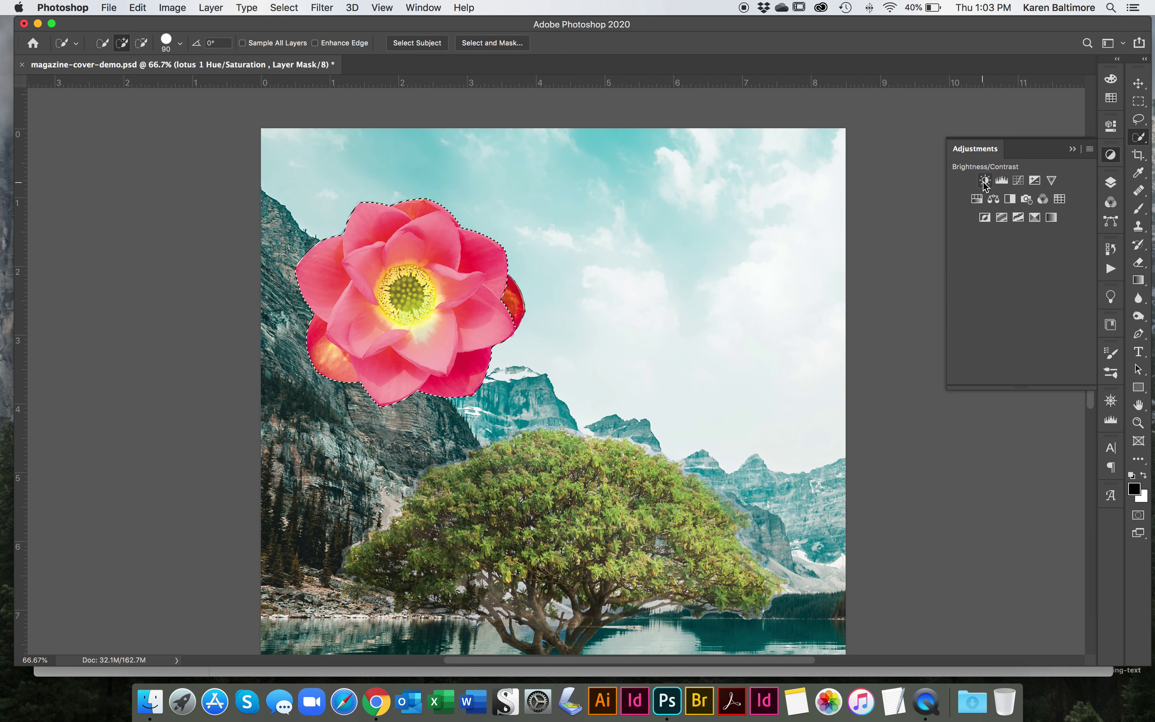
left_click(1006, 182)
mouse_move(977, 268)
left_mouse_down()
mouse_move(1017, 270)
mouse_move(978, 273)
mouse_move(1012, 261)
mouse_move(993, 266)
left_mouse_up()
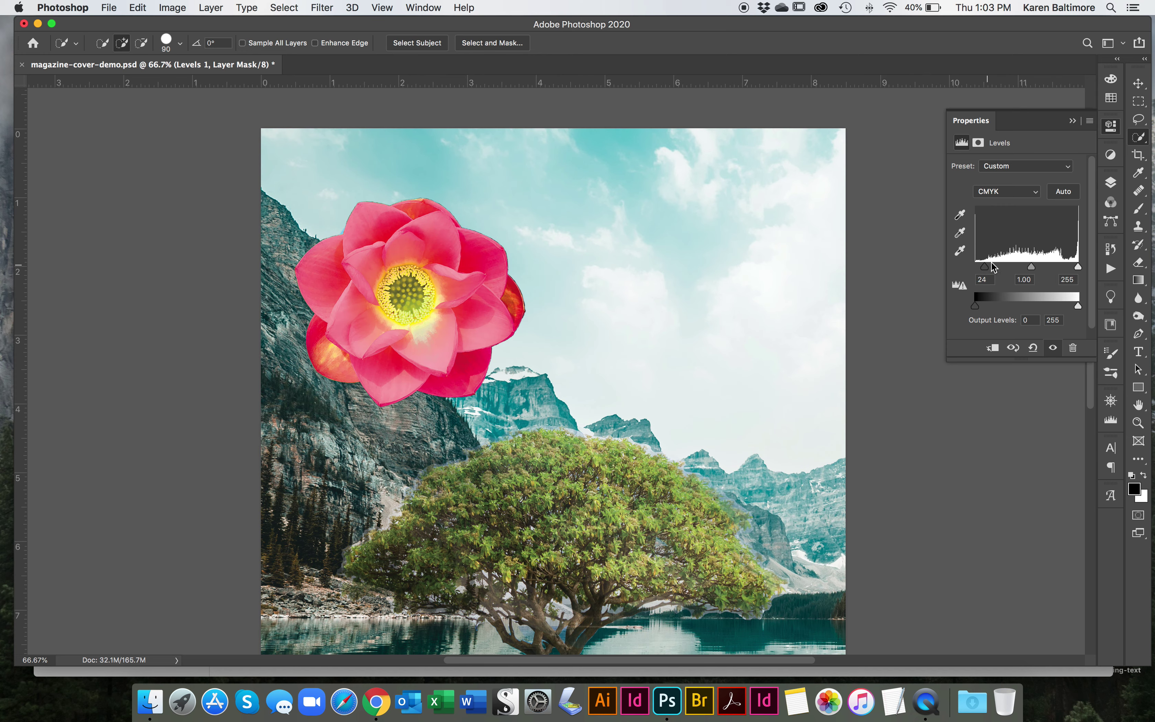
left_click(1073, 122)
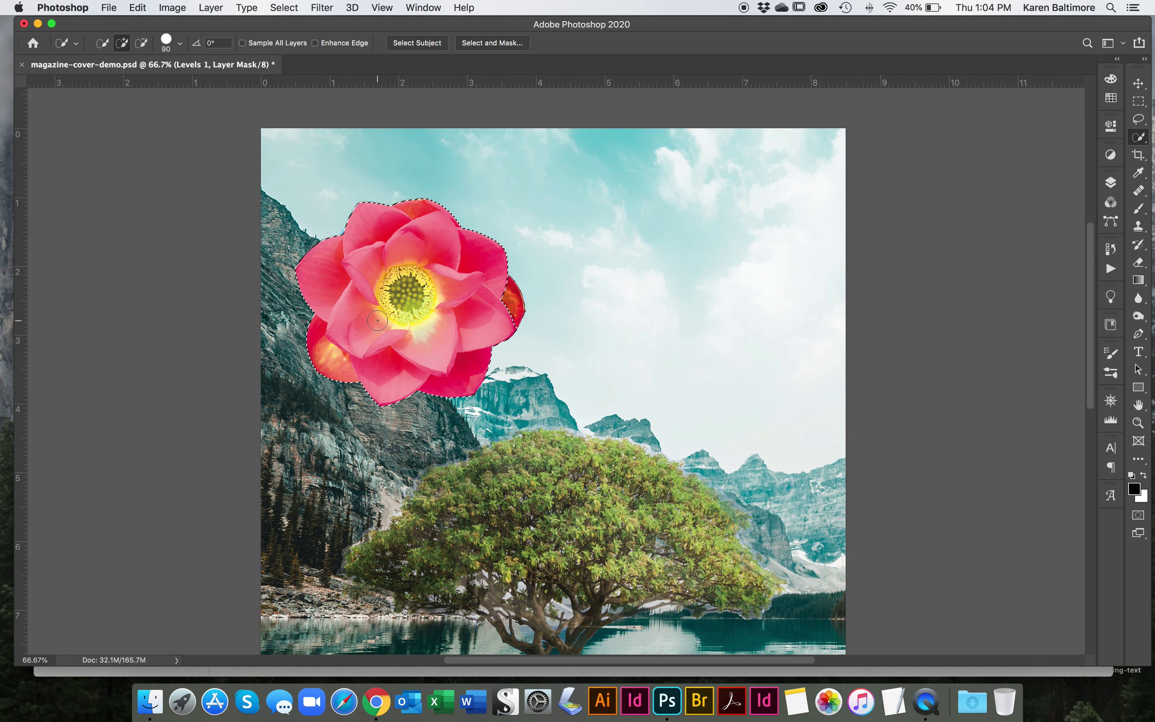
Rename the Levels adjustment layer as "lotus 1Levels 1"
left_click(1111, 183)
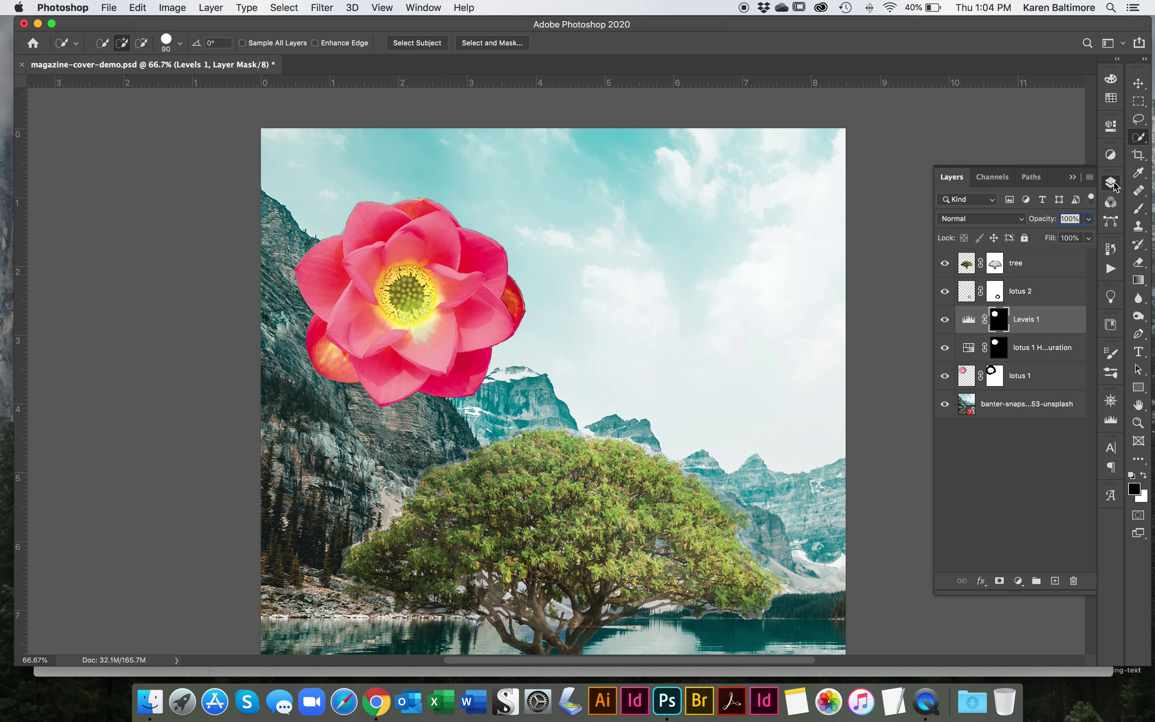
double_click(1025, 321)
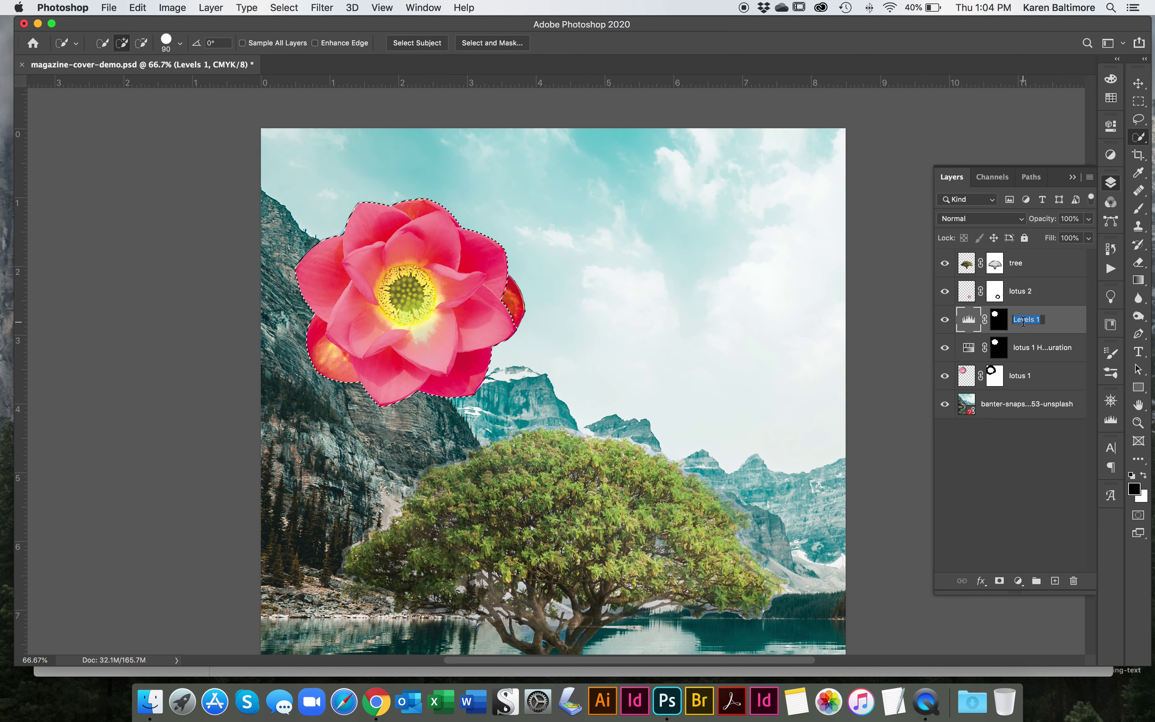
key("Left")
type("lotus2")
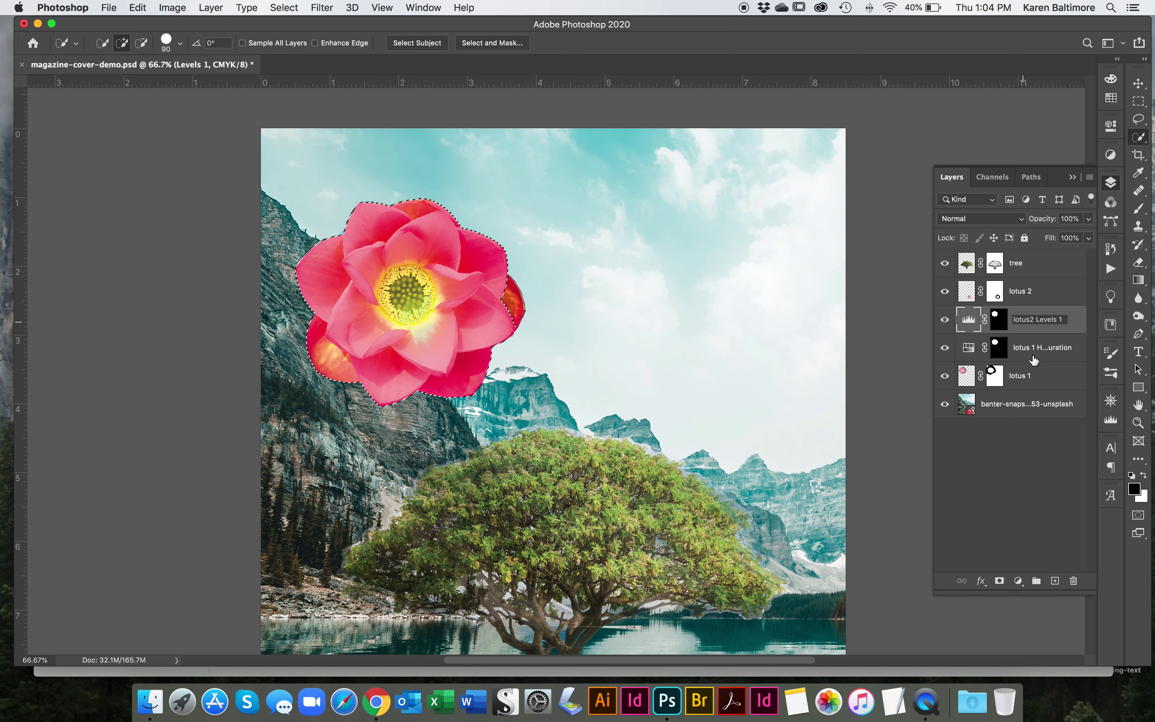
key("BackSpace")
key("BackSpace")
type("1")
key("Return")
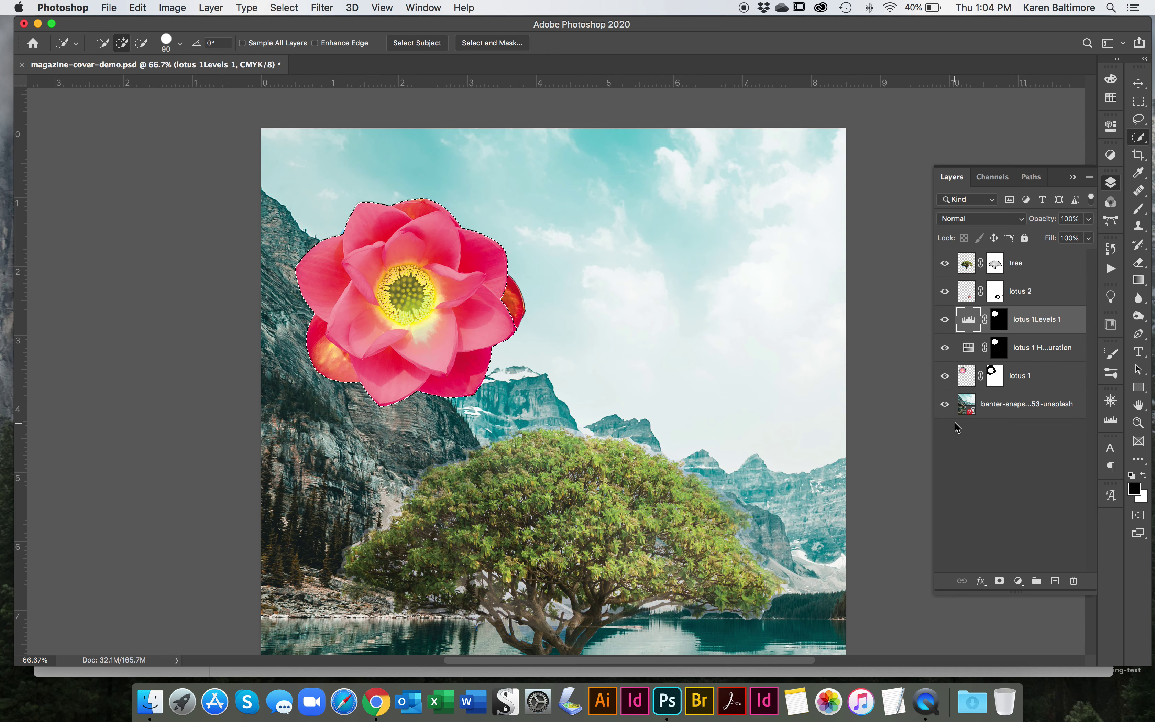
Add a Color Balance adjustment to the selected lotus, shifting the midtones slightly toward blue and the shadows' Yellow–Blue value to +10
left_click(1112, 154)
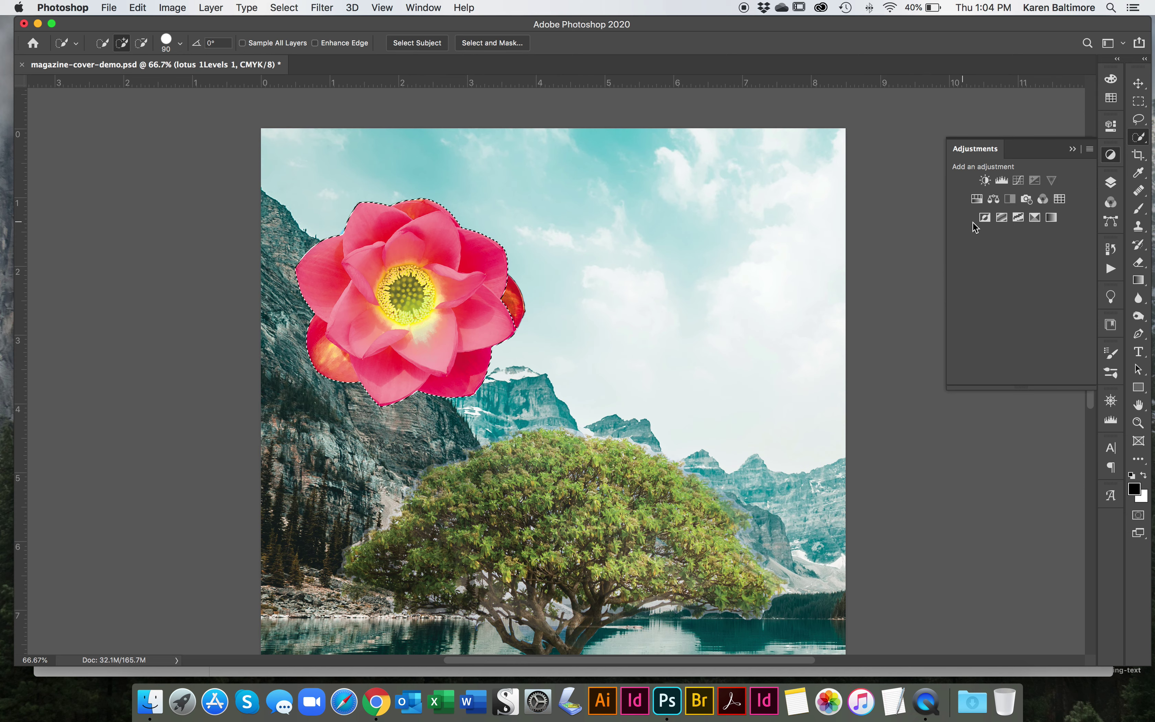
left_click(993, 202)
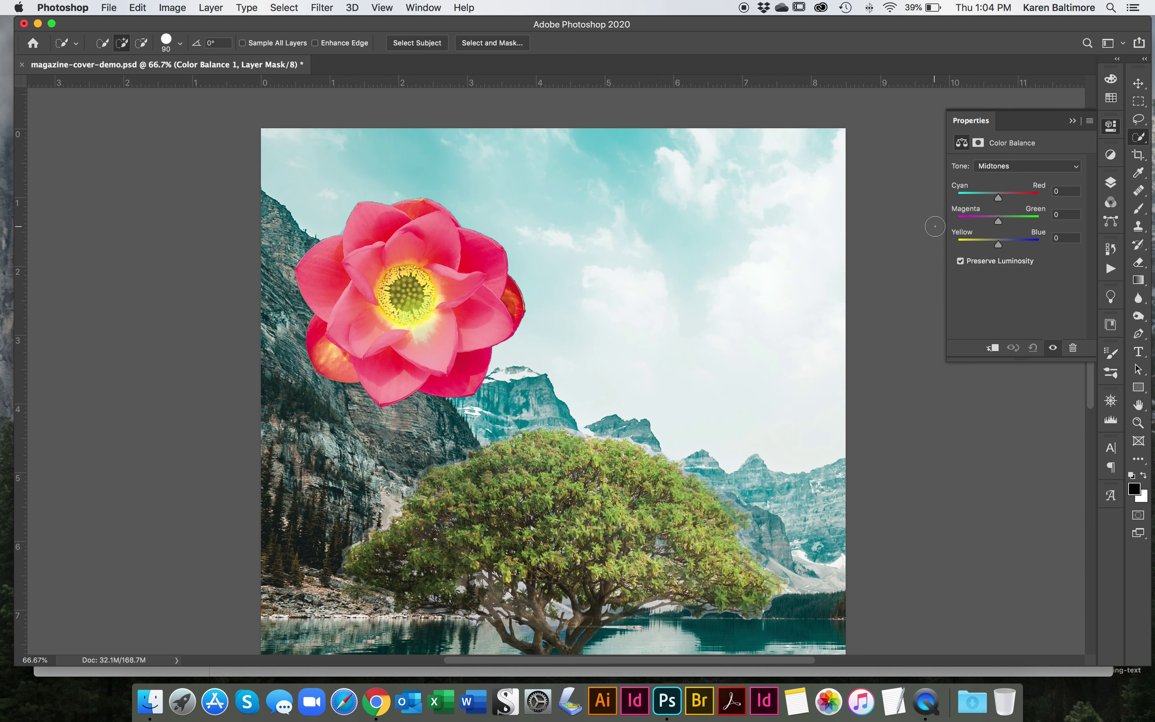
left_click_drag(999, 247, 1005, 249)
left_click(1022, 167)
left_click(1012, 154)
left_click_drag(1006, 246, 1005, 247)
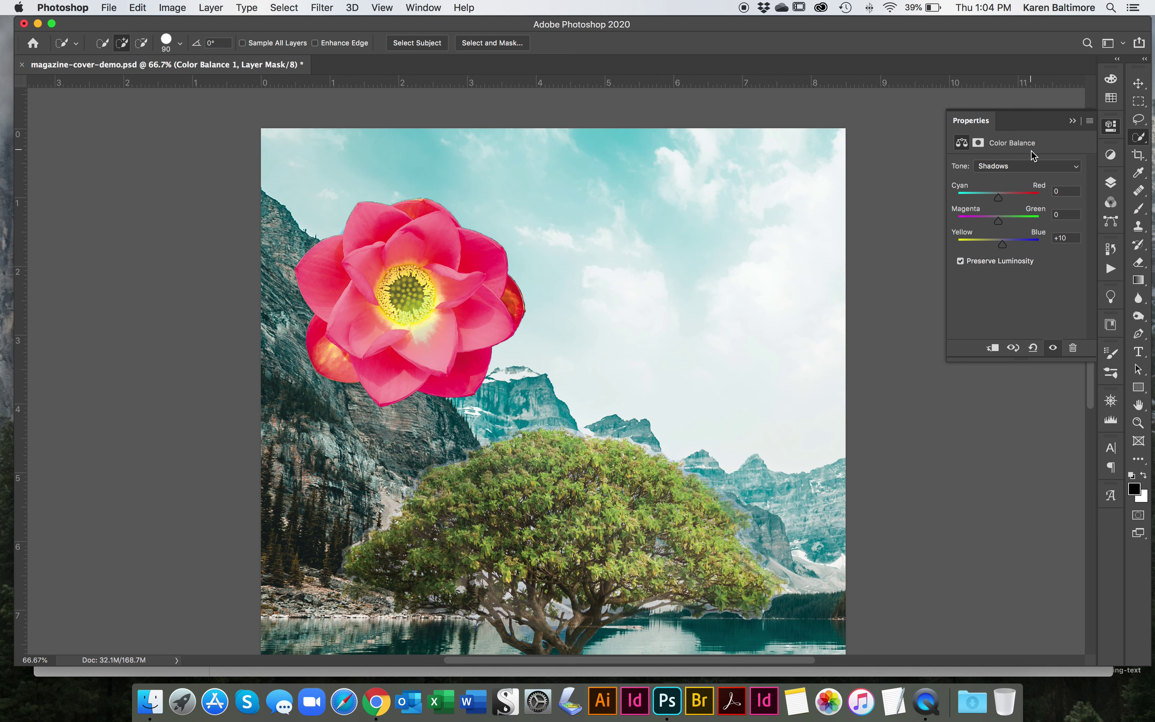
Set the Color Balance highlights' Yellow–Blue value to -7 and close the adjustment's settings
left_click(1024, 166)
left_click(1020, 187)
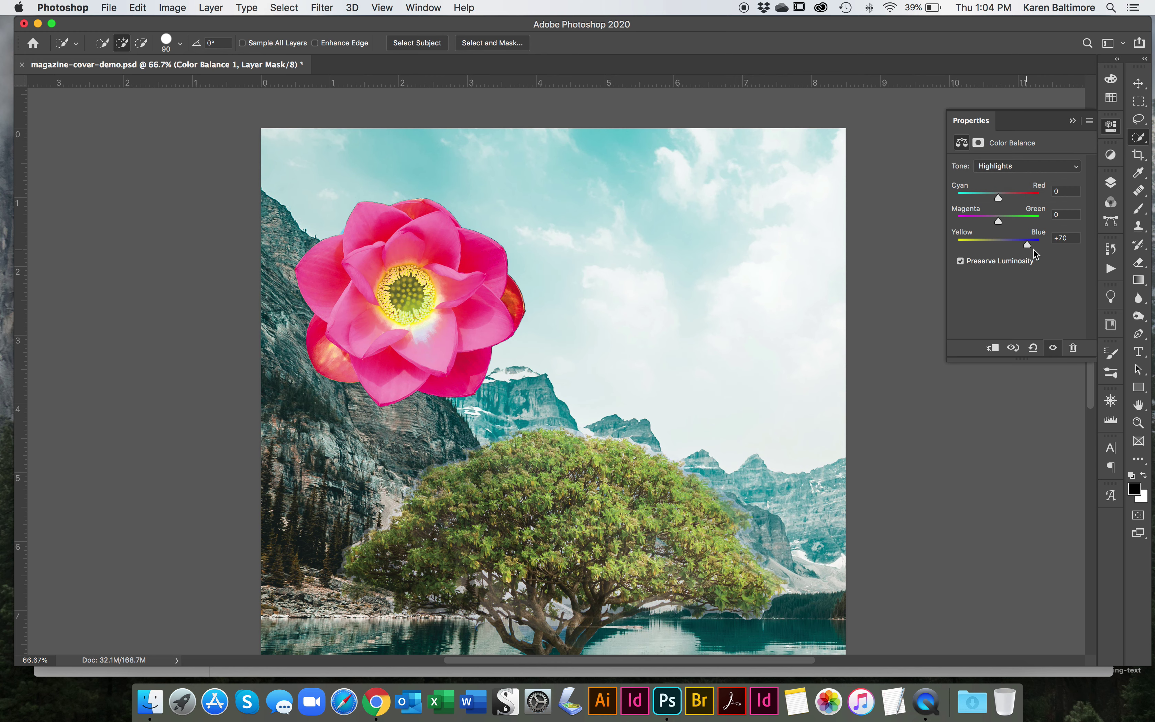
left_click(996, 240)
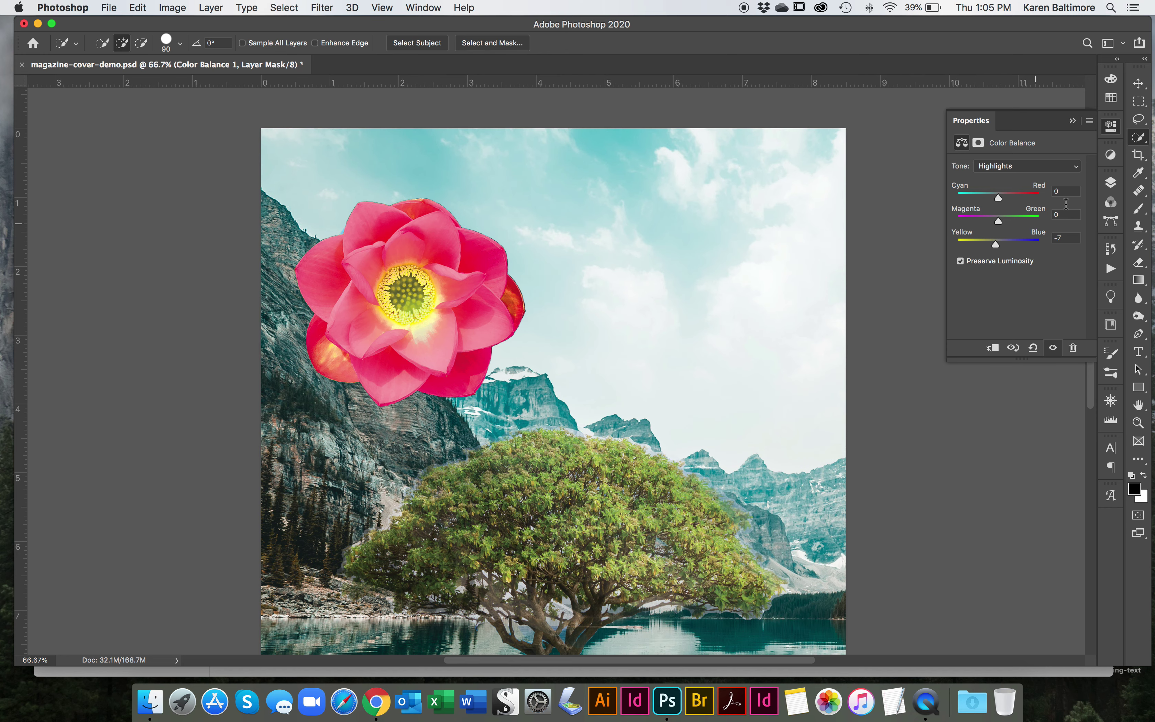
left_click(1071, 121)
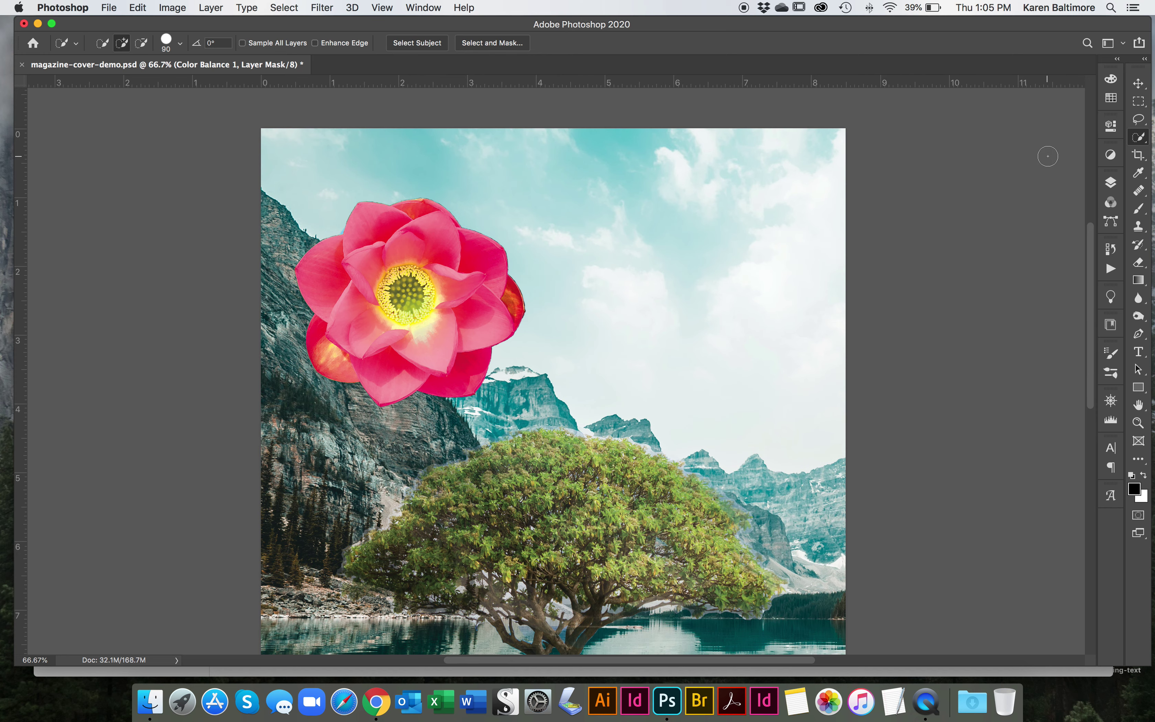